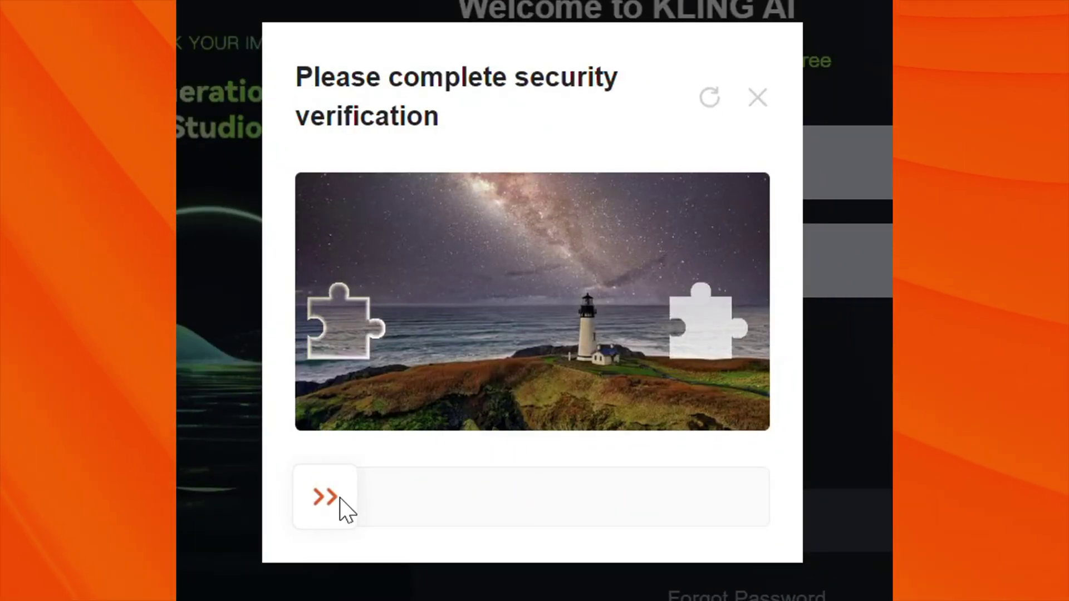
Complete the sliding-puzzle security verification and open the AI Videos workspace
{"action": "left_click_drag", "start_coordinate": [341, 499], "coordinate": [690, 497]}
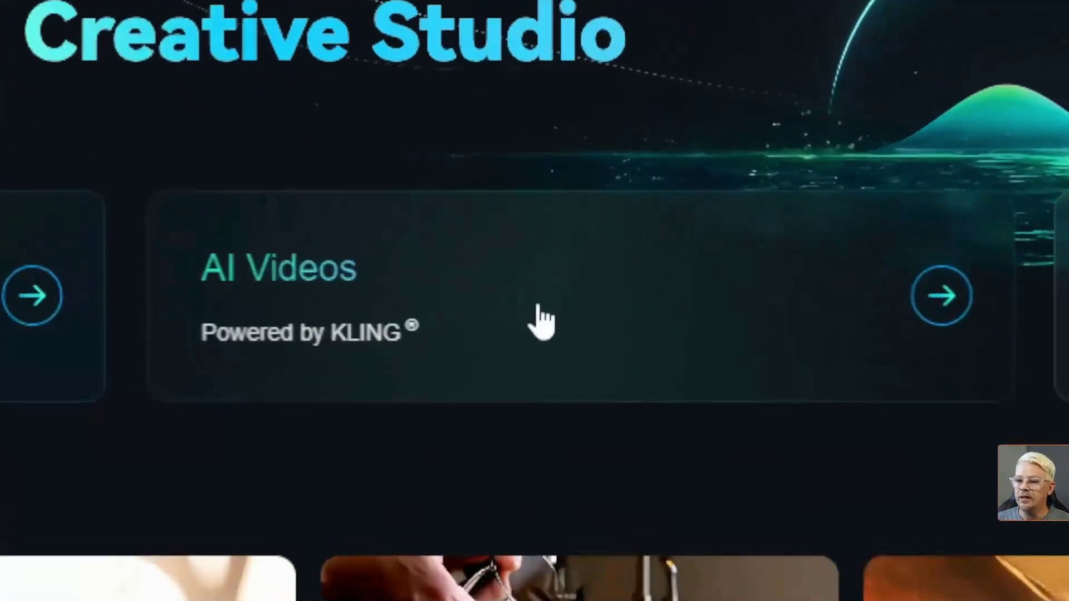
{"action": "left_click", "coordinate": [539, 311]}
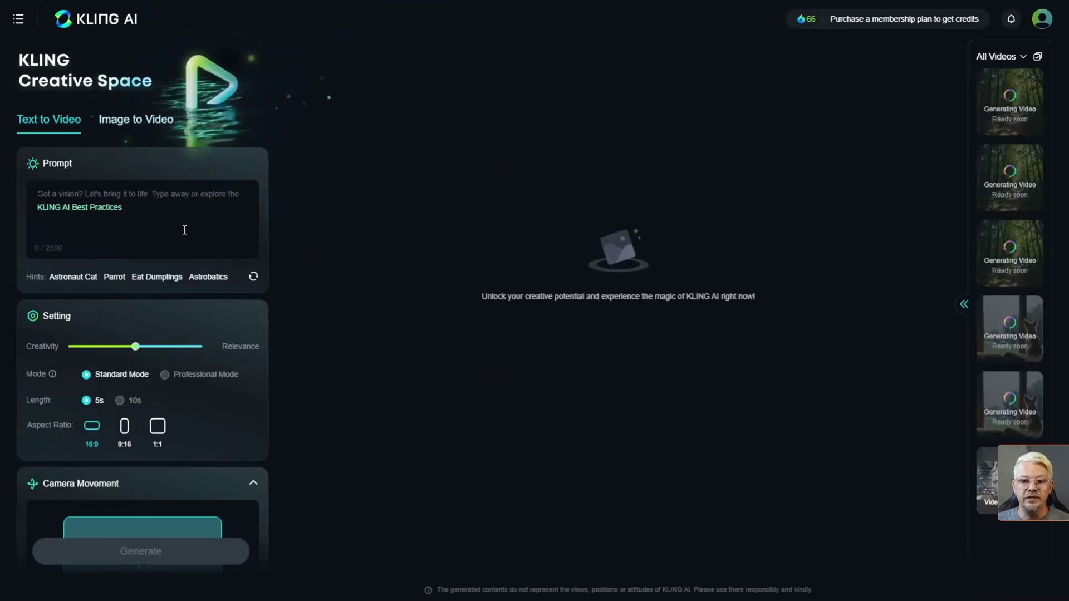
Enter the video prompt "A timelapse of a busy city intersection during rush hour, with cars and pedestrians moving about."
{"action": "left_click", "coordinate": [183, 228]}
{"action": "type", "text": "A timelapse of a busy city intersection during rush hour, with cars and pedestrians moving about."}
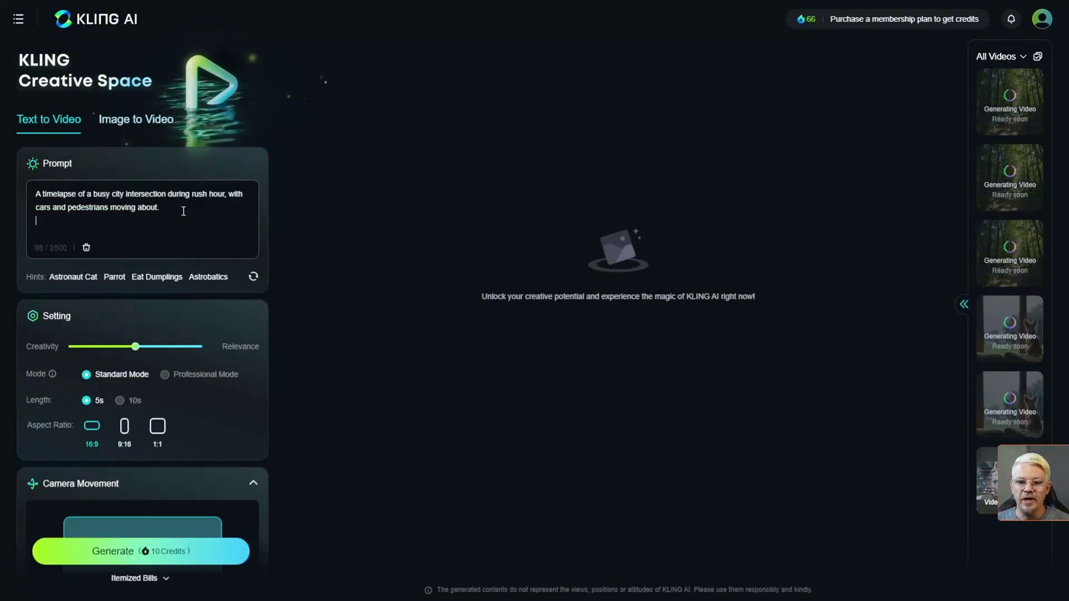
Review the text-to-video creativity, mode, length and aspect ratio settings, including the descriptions of Standard and Professional Mode
{"action": "scroll", "coordinate": [112, 219], "scroll_direction": "down", "scroll_amount": 3}
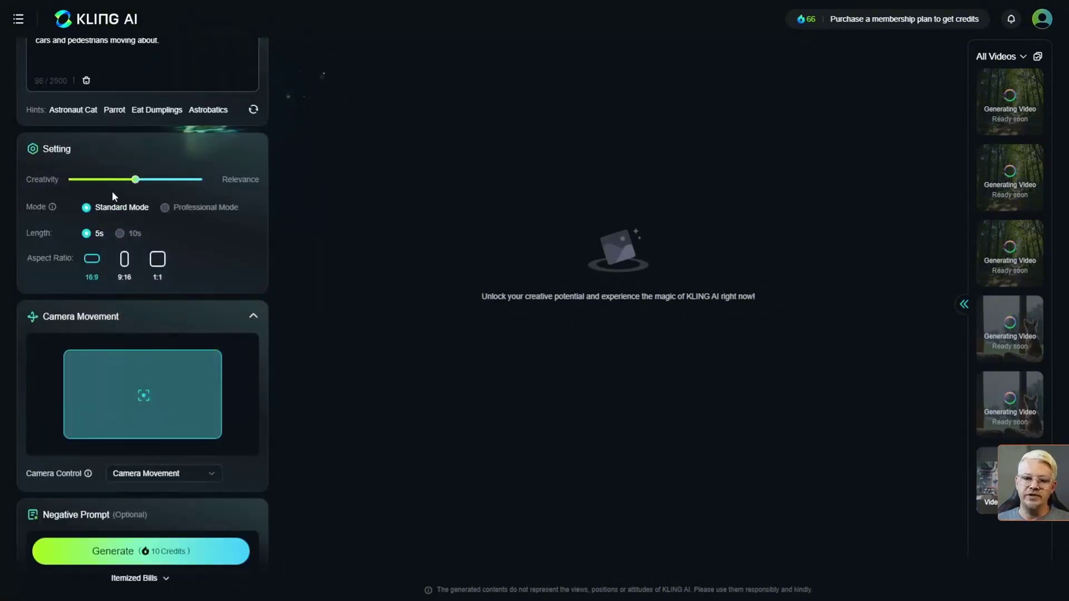
{"action": "mouse_move", "coordinate": [143, 179]}
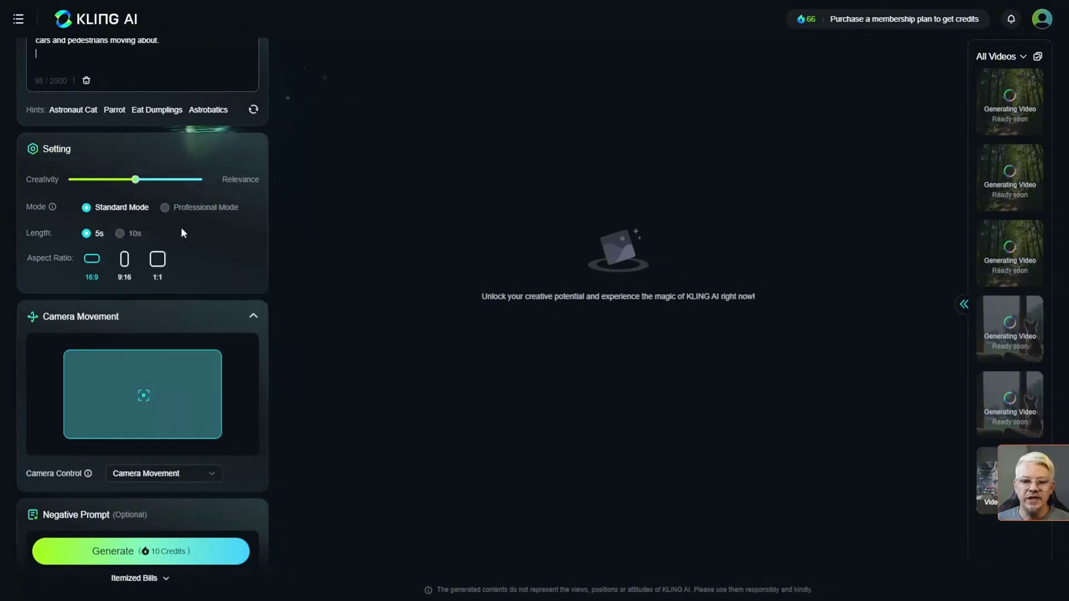
{"action": "mouse_move", "coordinate": [123, 211]}
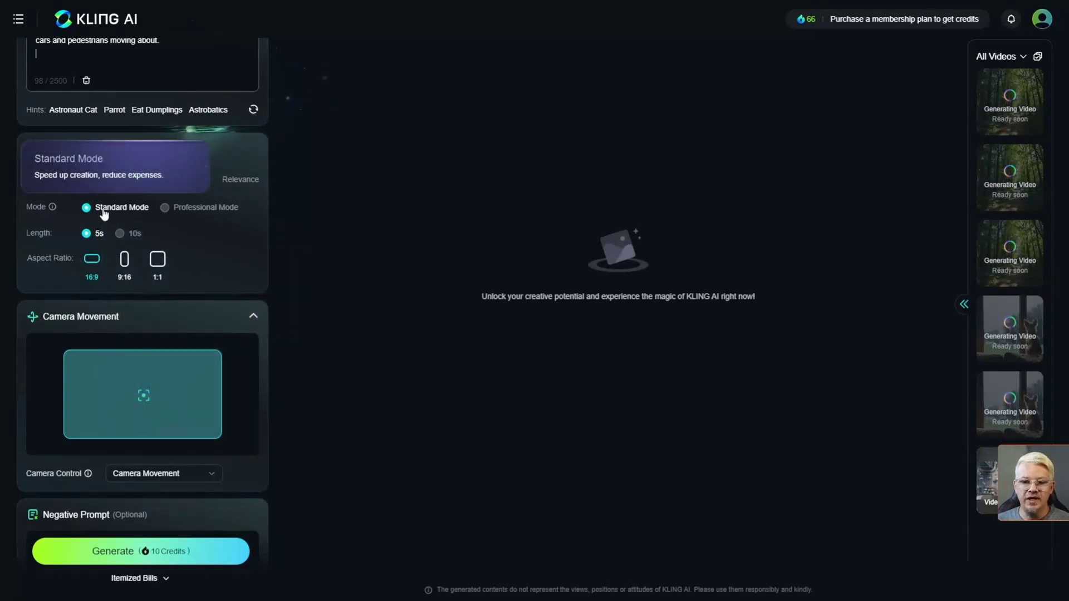
{"action": "mouse_move", "coordinate": [196, 213]}
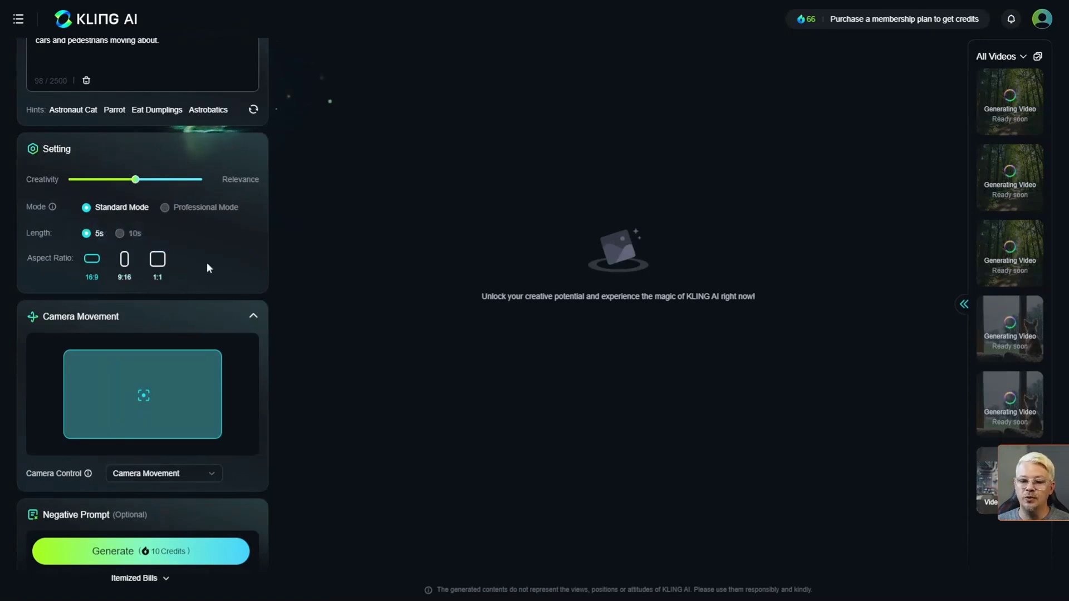
Look through the available camera control movements, from Horizontal to the Master Shot options
{"action": "scroll", "coordinate": [232, 354], "scroll_direction": "down", "scroll_amount": 2}
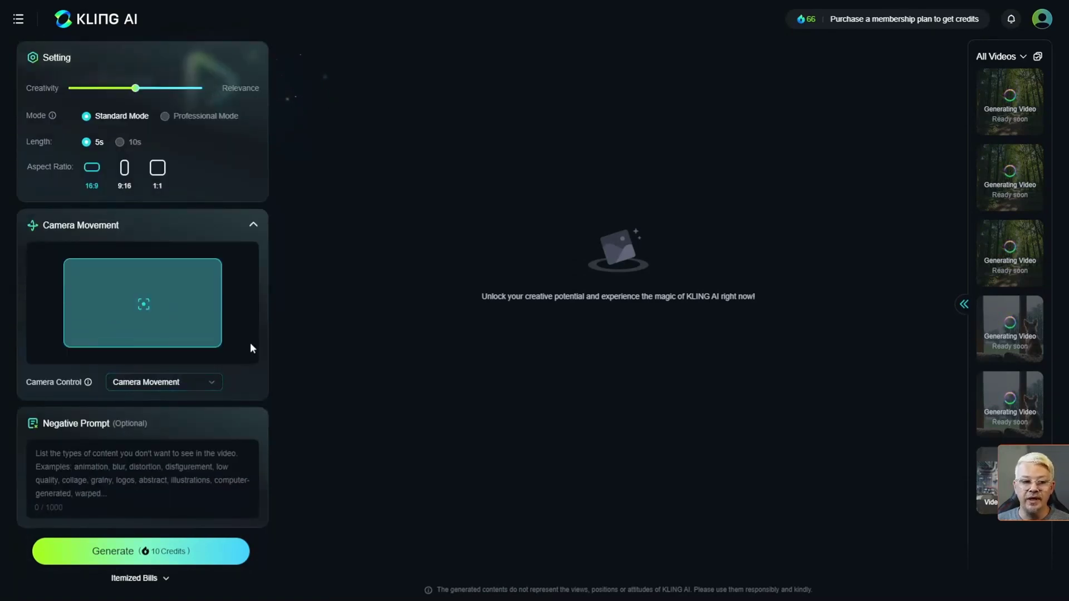
{"action": "scroll", "coordinate": [249, 342], "scroll_direction": "up", "scroll_amount": 1}
{"action": "scroll", "coordinate": [236, 336], "scroll_direction": "down", "scroll_amount": 1}
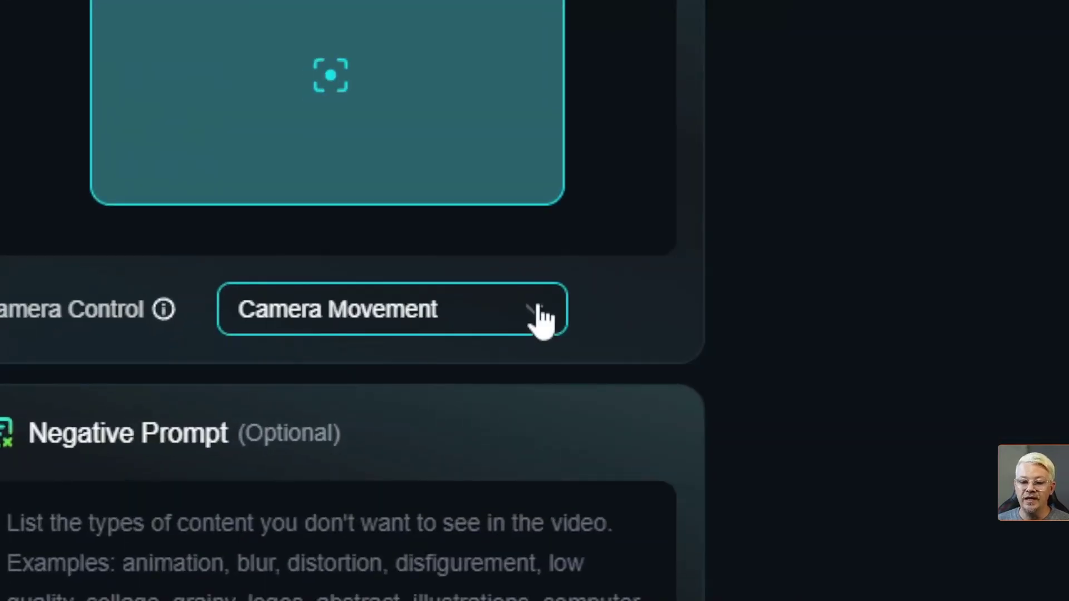
{"action": "left_click", "coordinate": [538, 316]}
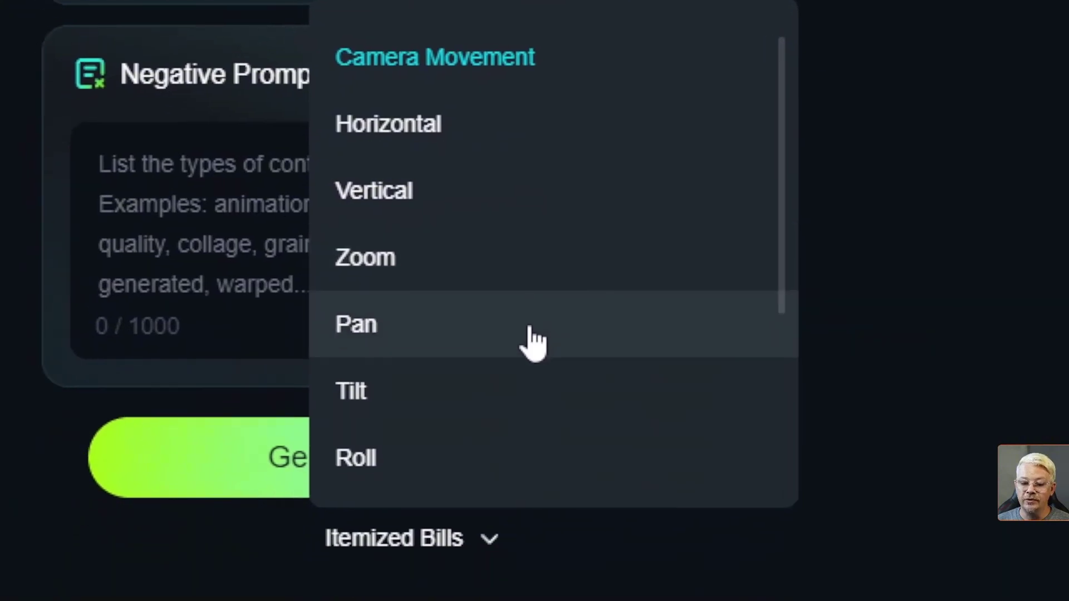
{"action": "scroll", "coordinate": [527, 342], "scroll_direction": "down", "scroll_amount": 5}
{"action": "mouse_move", "coordinate": [523, 315]}
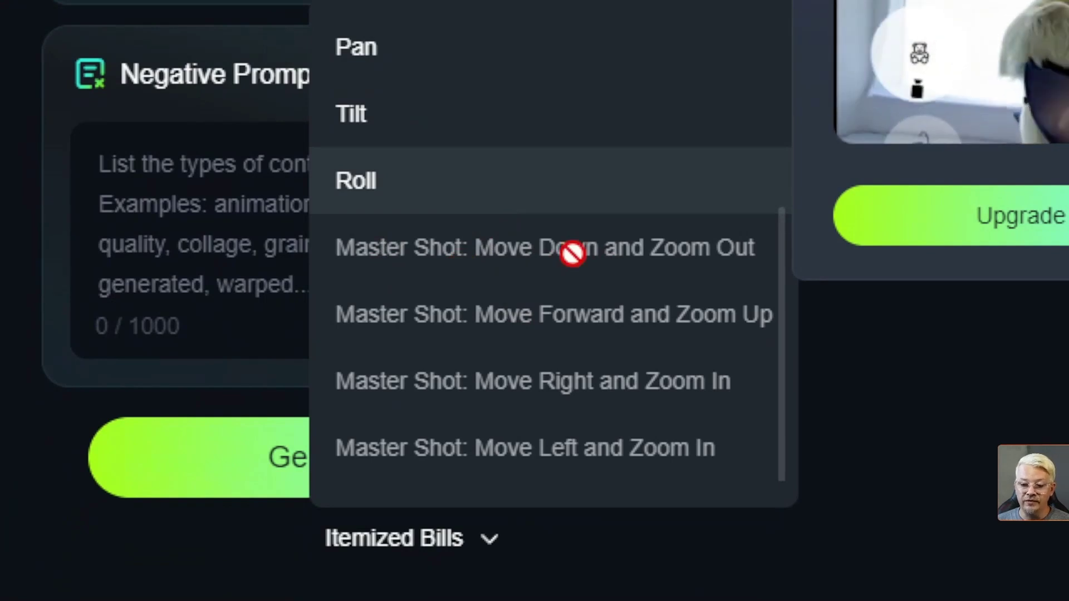
{"action": "scroll", "coordinate": [573, 253], "scroll_direction": "up", "scroll_amount": 6}
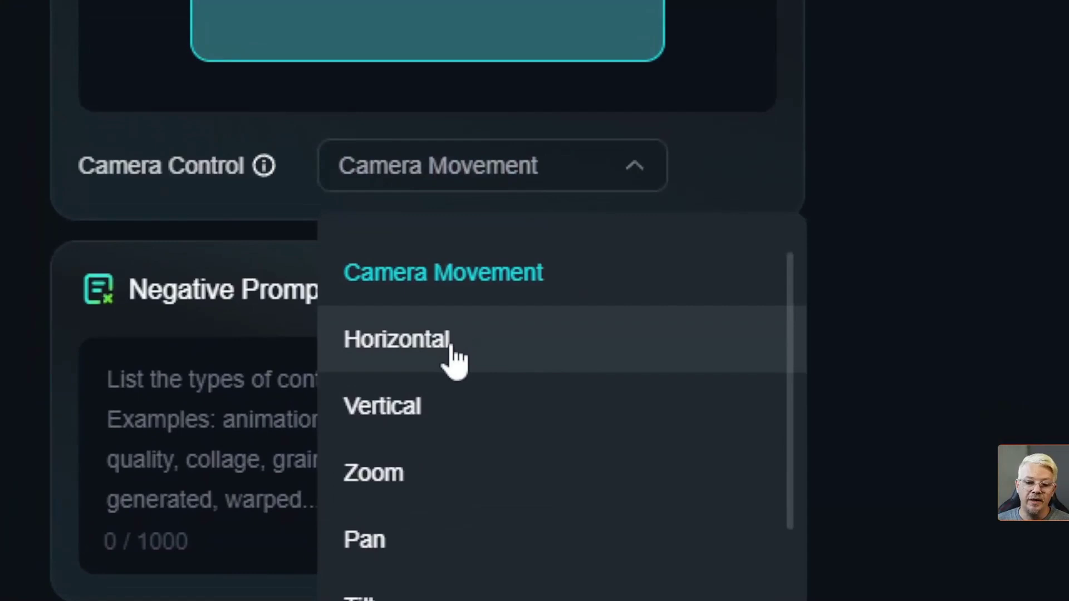
Try a Horizontal camera movement with a value of 10, and reset the camera control to no specific movement
{"action": "left_click", "coordinate": [452, 356]}
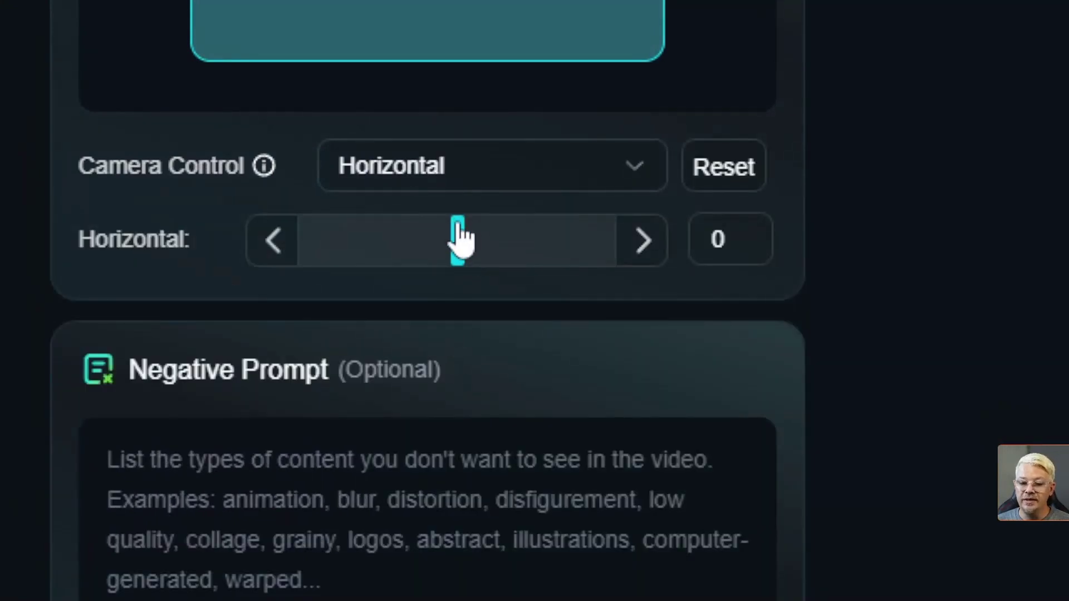
{"action": "left_click_drag", "start_coordinate": [459, 229], "coordinate": [641, 233]}
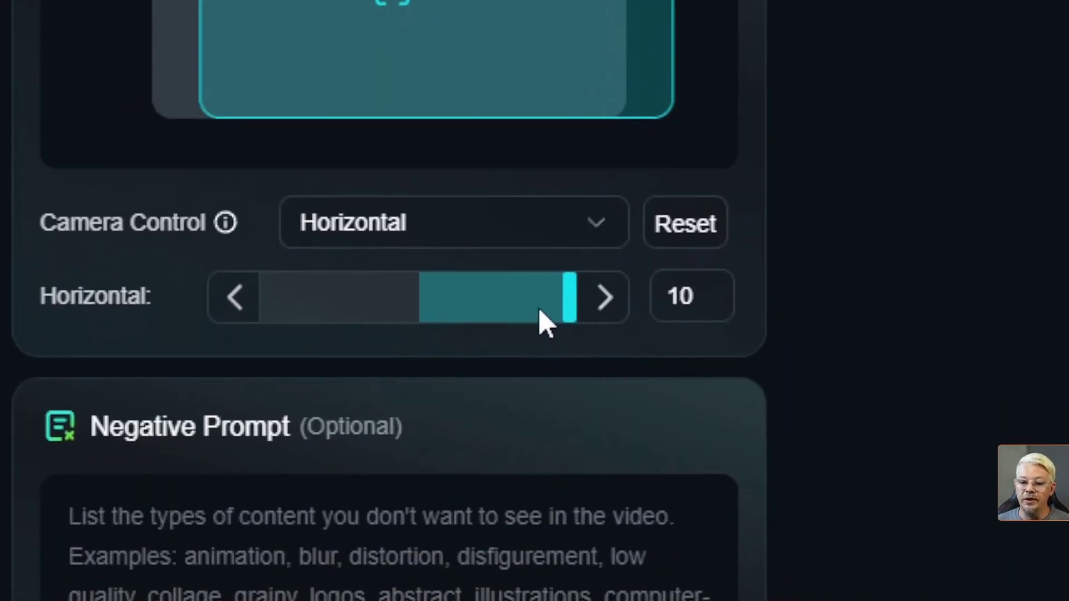
{"action": "left_click", "coordinate": [661, 519]}
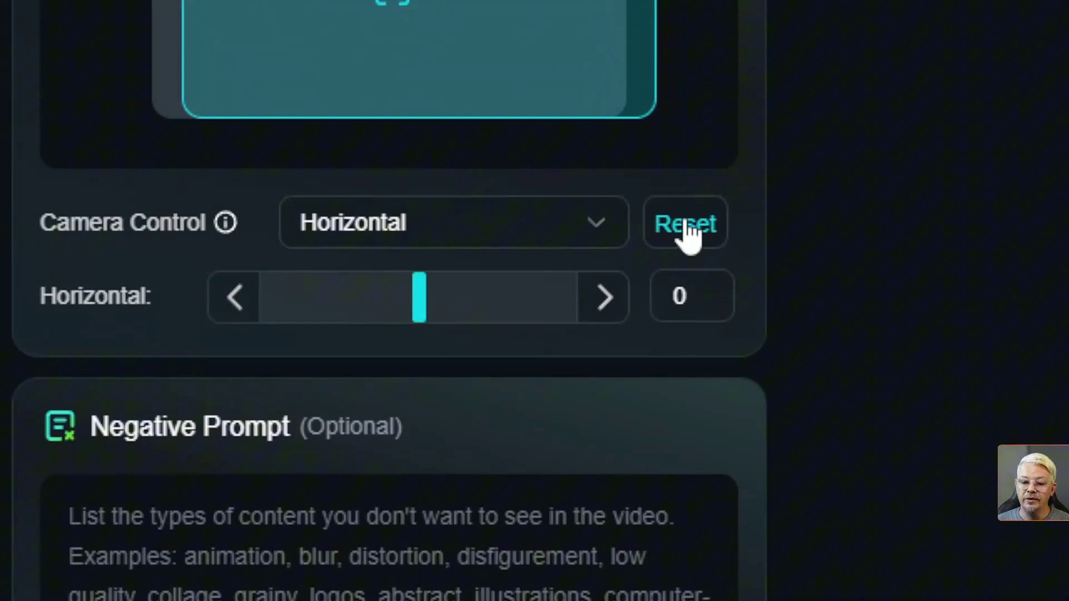
{"action": "left_click", "coordinate": [588, 234]}
{"action": "left_click", "coordinate": [485, 243]}
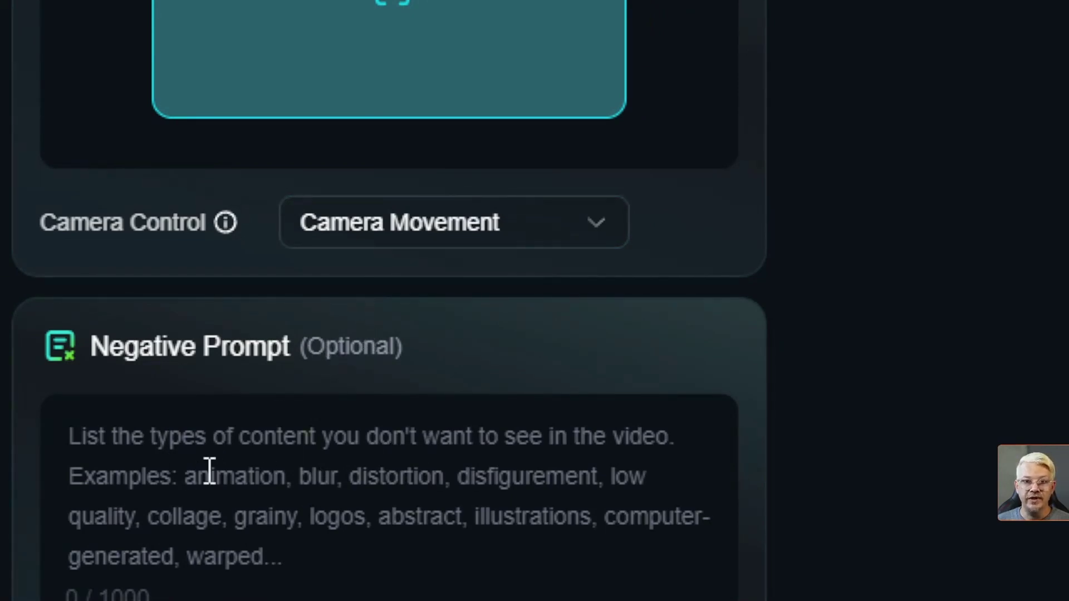
{"action": "left_click", "coordinate": [256, 493]}
{"action": "type", "text": "a"}
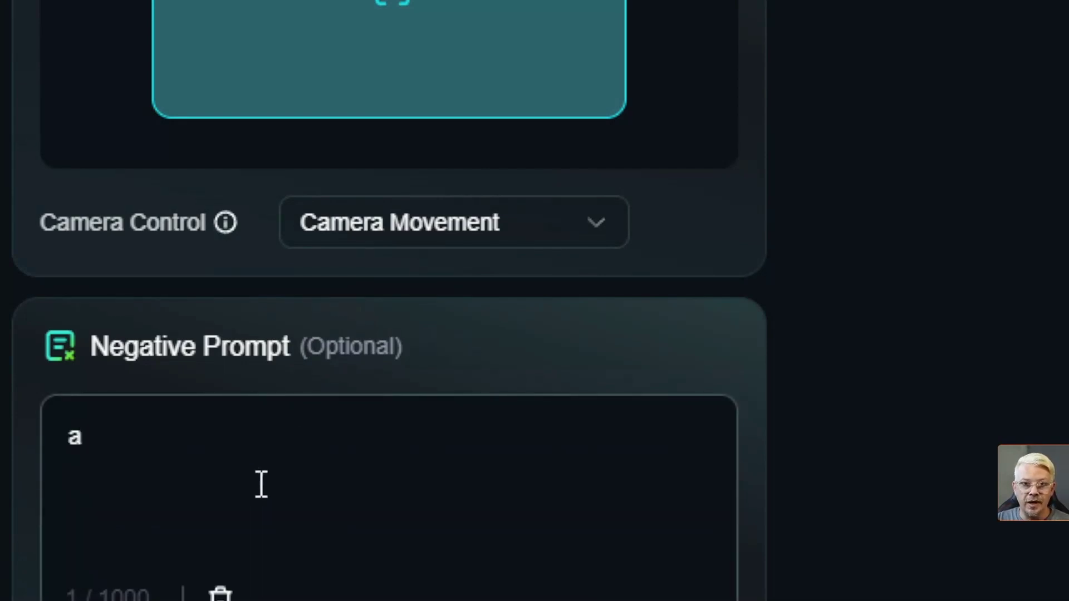
{"action": "key", "text": "BackSpace"}
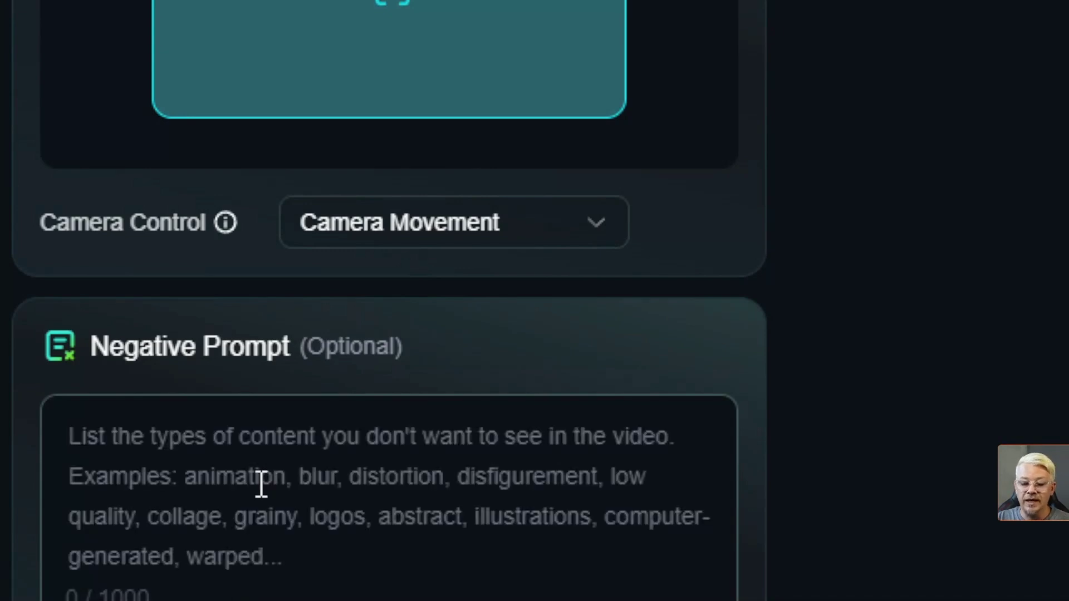
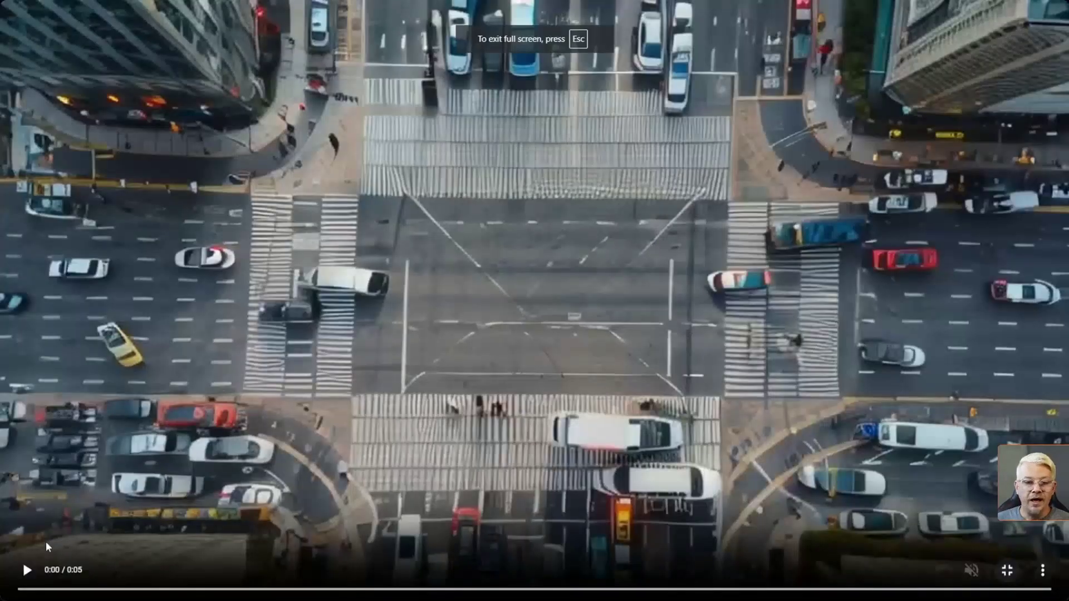
Play the generated city intersection video in full screen and exit the full-screen view
{"action": "left_click", "coordinate": [27, 572]}
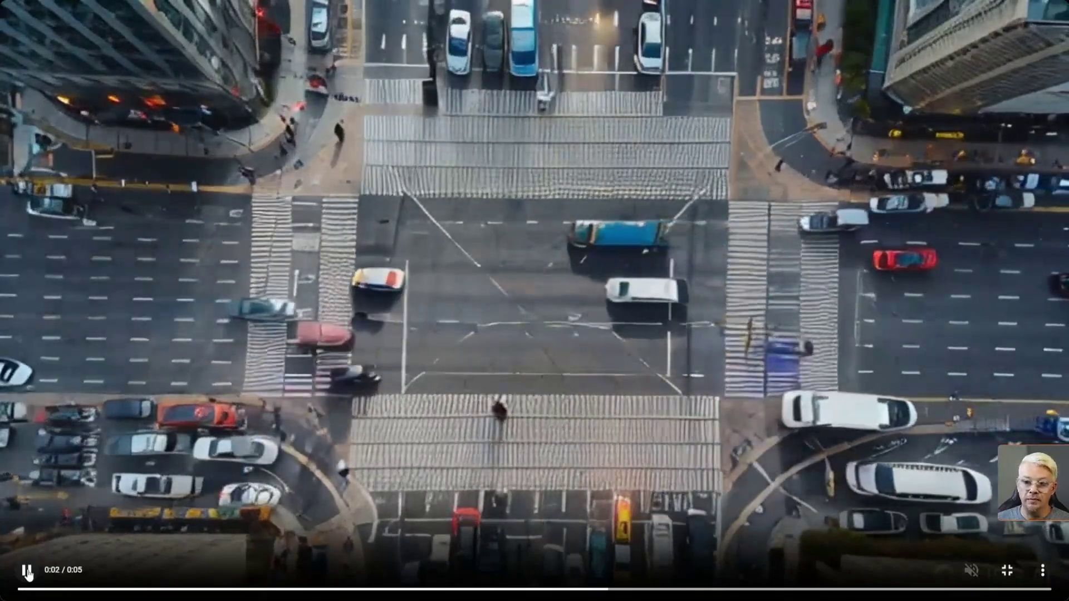
{"action": "left_click", "coordinate": [27, 572]}
{"action": "key", "text": "Escape"}
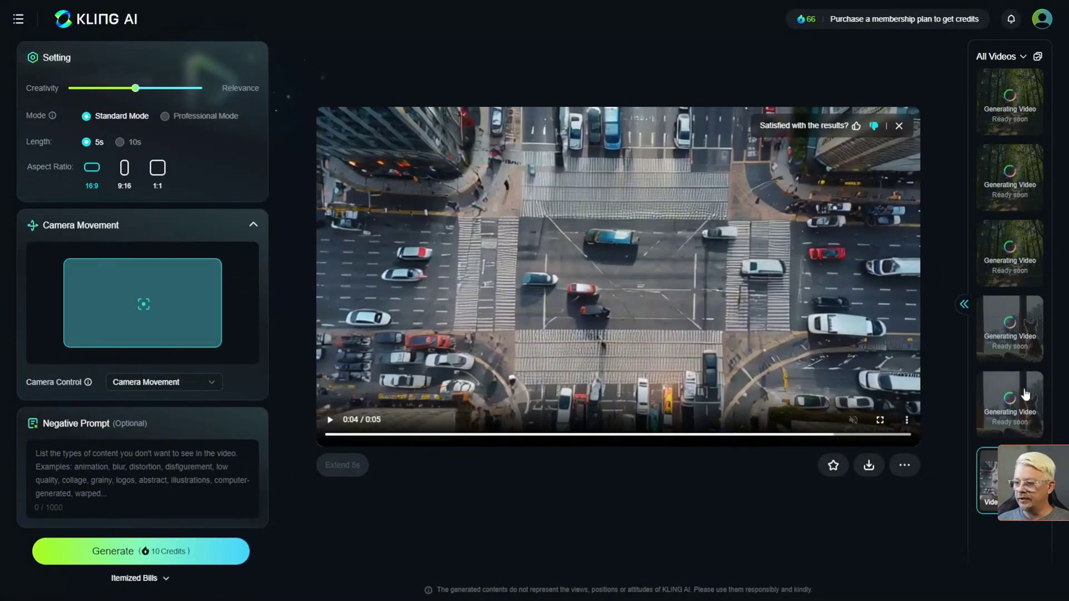
Switch to Image to Video and review the chihuahua clip's source image, prompt, settings and negative prompt
{"action": "left_click", "coordinate": [92, 122]}
{"action": "left_click", "coordinate": [141, 120]}
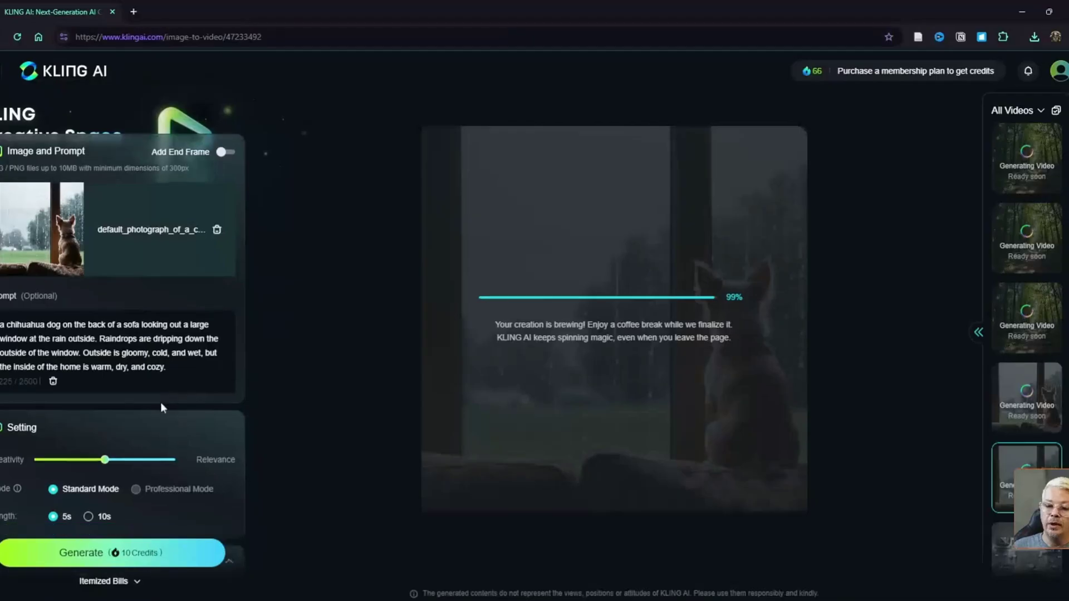
{"action": "scroll", "coordinate": [126, 403], "scroll_direction": "down", "scroll_amount": 4}
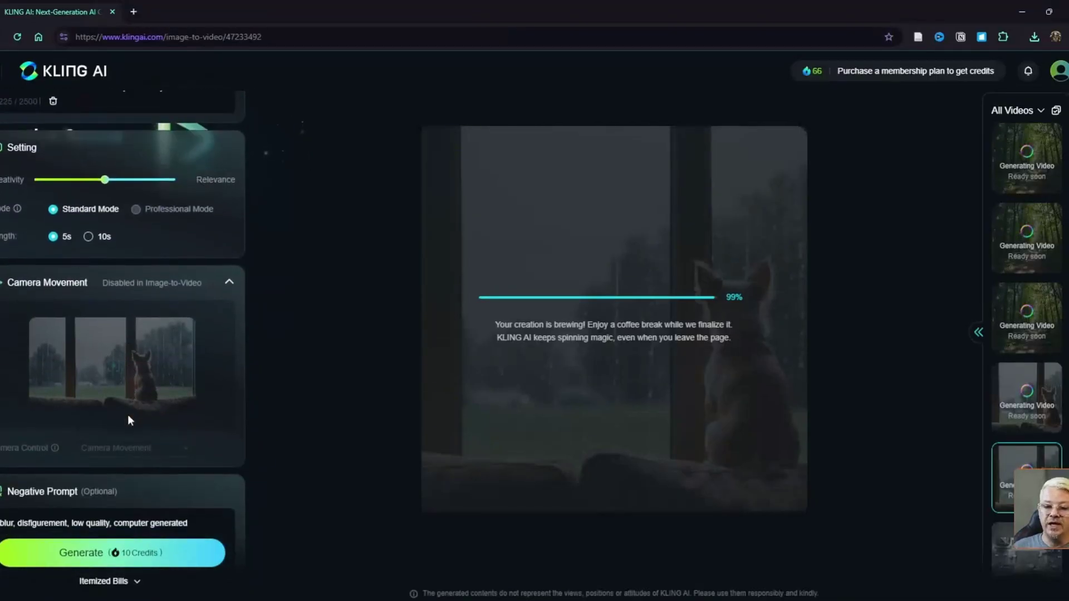
{"action": "scroll", "coordinate": [128, 415], "scroll_direction": "down", "scroll_amount": 1}
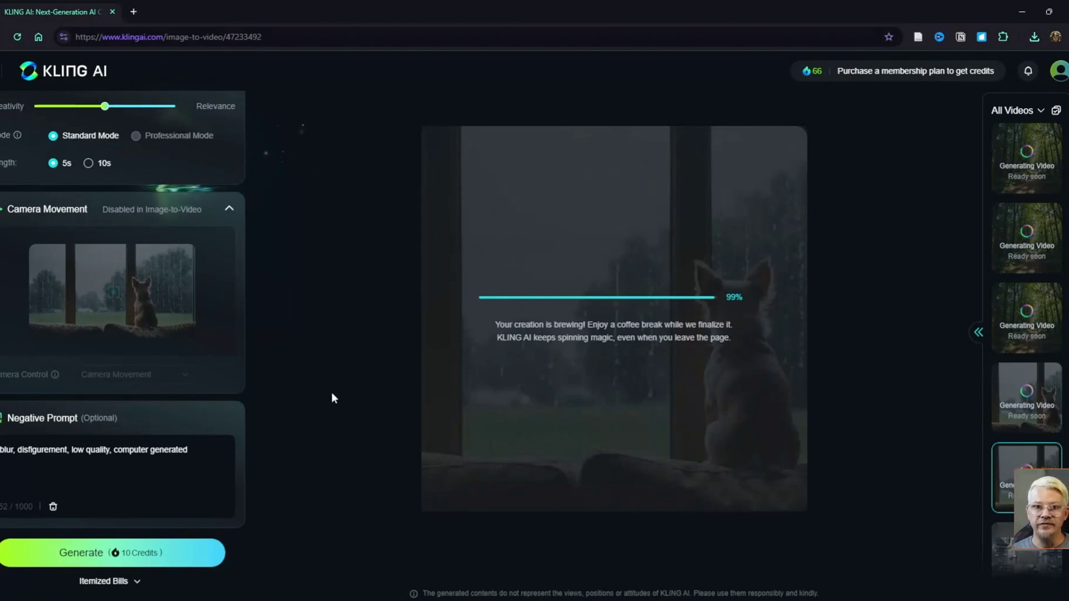
{"action": "scroll", "coordinate": [324, 306], "scroll_direction": "up", "scroll_amount": 5}
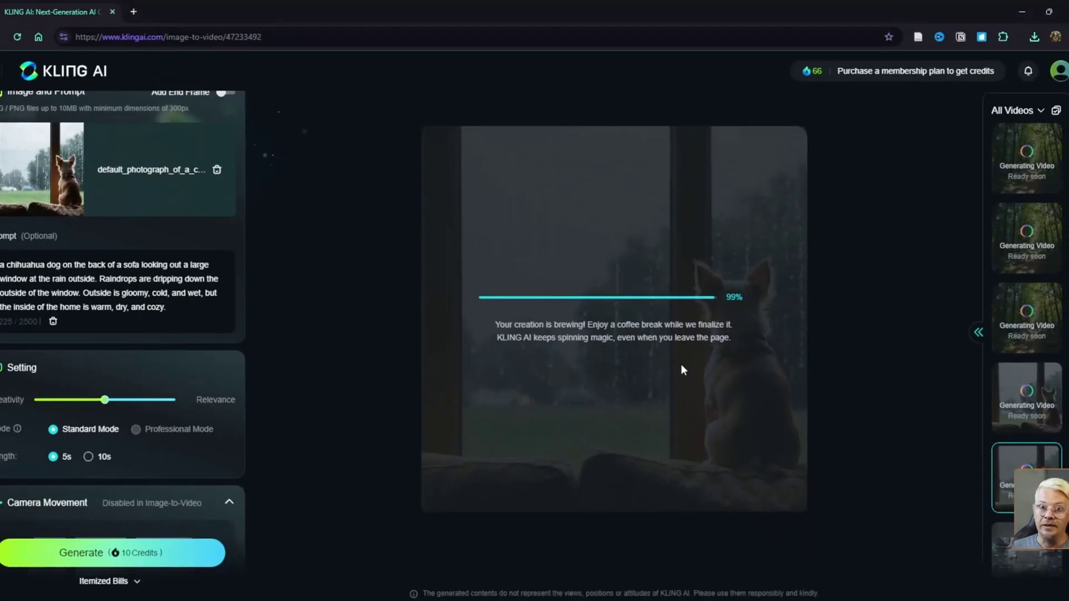
{"action": "key", "text": "F11"}
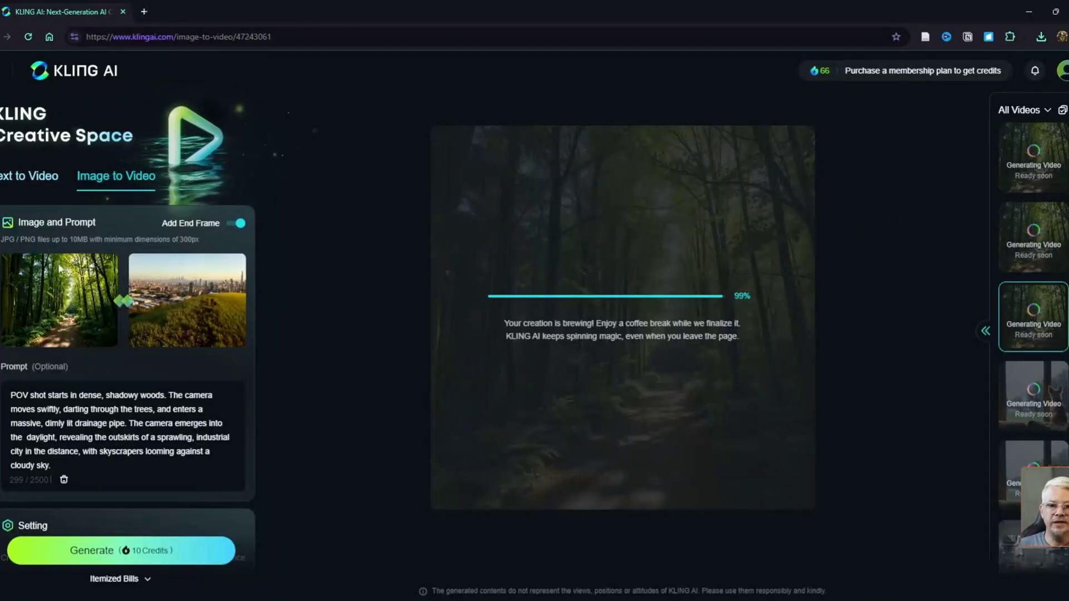
Examine the forest clip's start and end frame images, prompt, generation settings and negative prompt
{"action": "mouse_move", "coordinate": [67, 301]}
{"action": "mouse_move", "coordinate": [149, 304]}
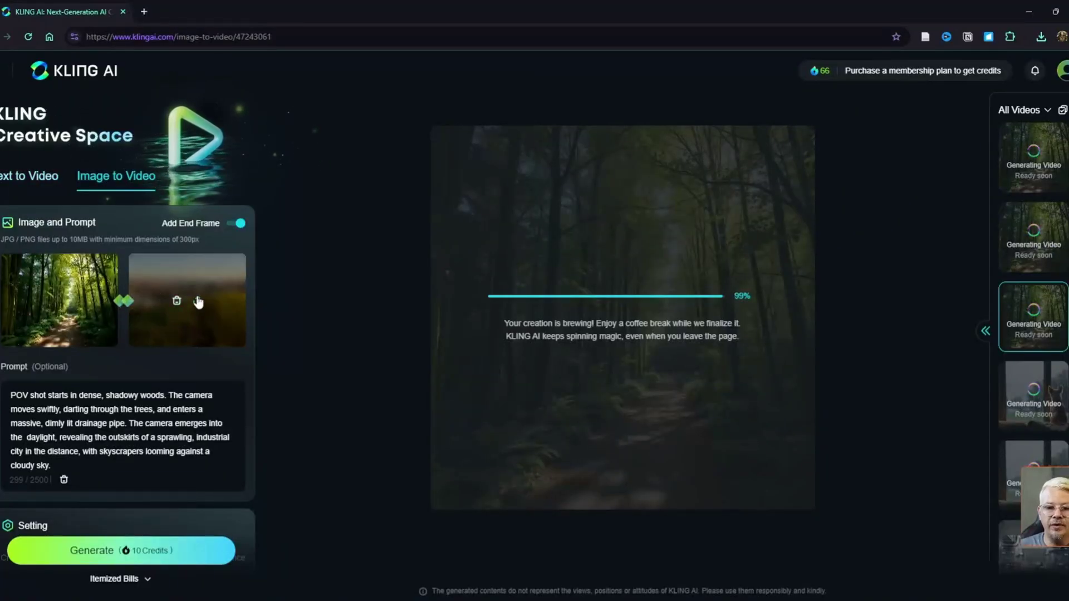
{"action": "scroll", "coordinate": [154, 300], "scroll_direction": "down", "scroll_amount": 3}
{"action": "scroll", "coordinate": [156, 304], "scroll_direction": "down", "scroll_amount": 1}
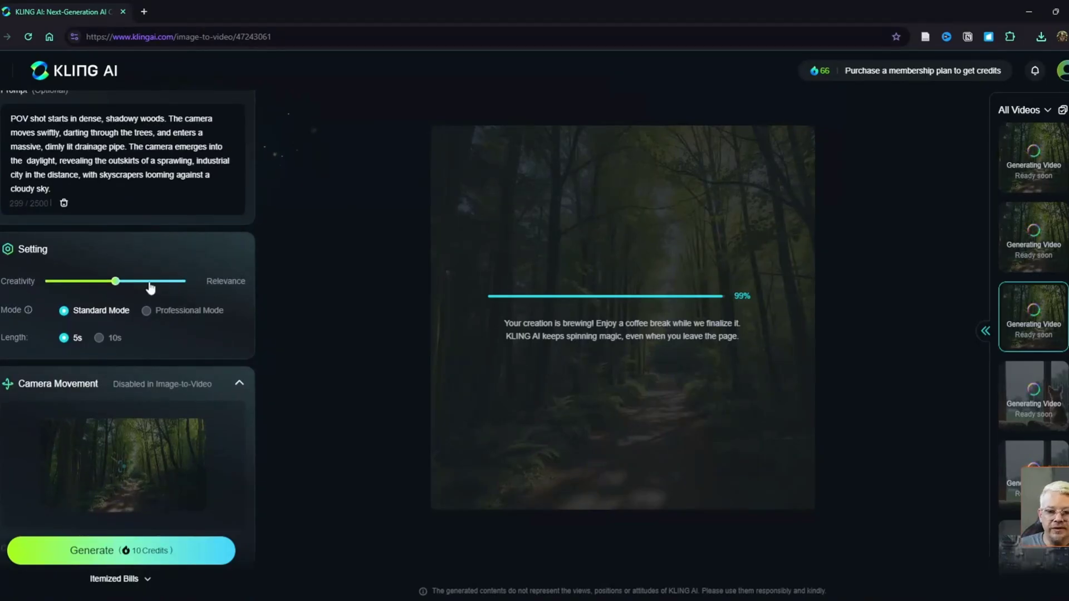
{"action": "scroll", "coordinate": [147, 280], "scroll_direction": "down", "scroll_amount": 3}
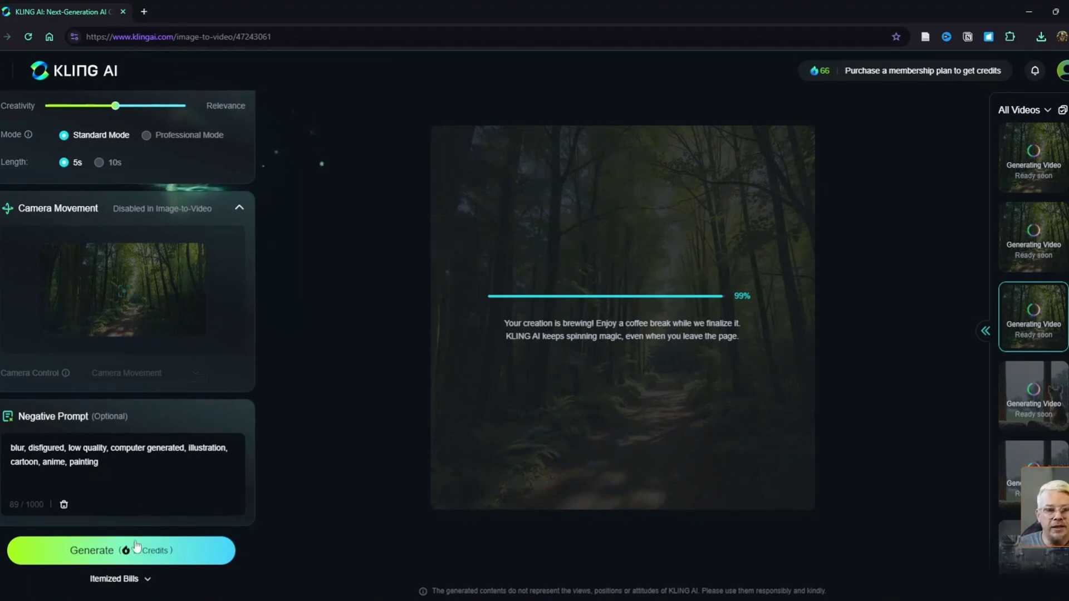
{"action": "scroll", "coordinate": [160, 503], "scroll_direction": "up", "scroll_amount": 8}
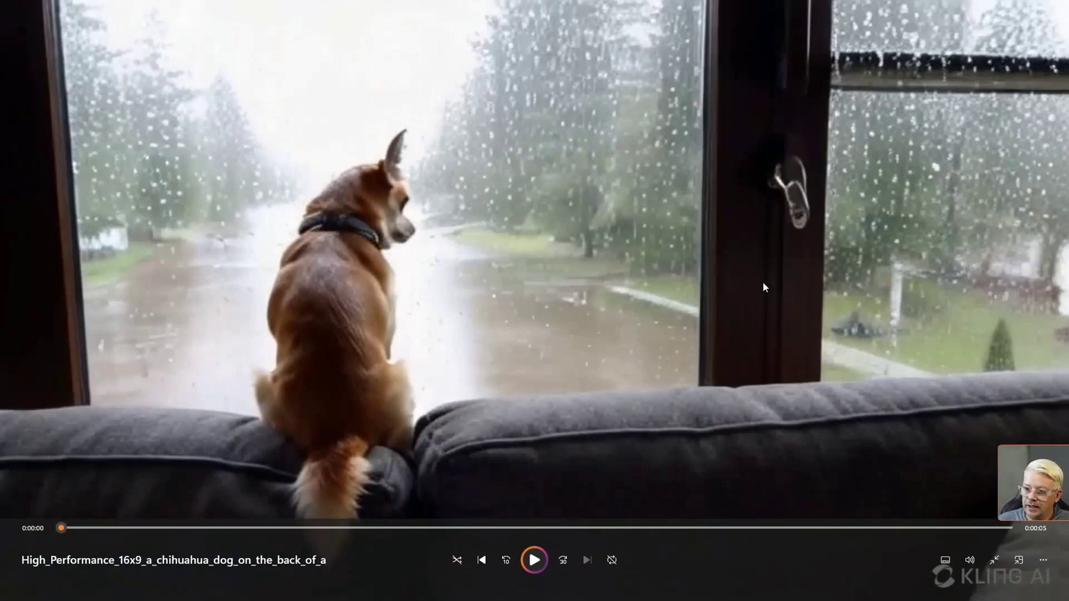
Play the downloaded High_Performance_16x9 chihuahua video twice in the media player
{"action": "left_click", "coordinate": [536, 561]}
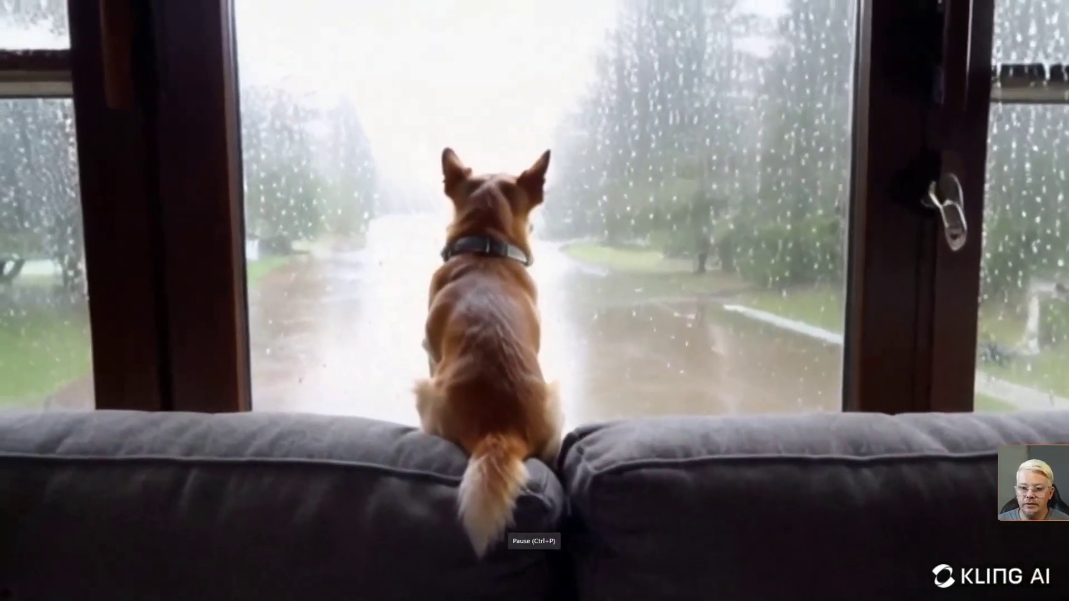
{"action": "mouse_move", "coordinate": [536, 507]}
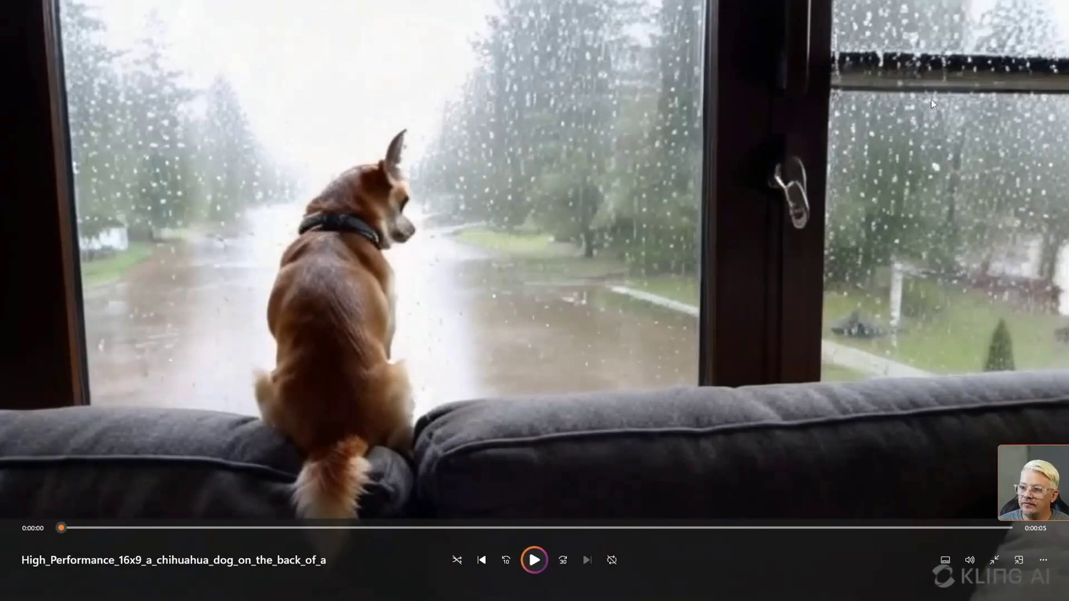
{"action": "left_click", "coordinate": [534, 560]}
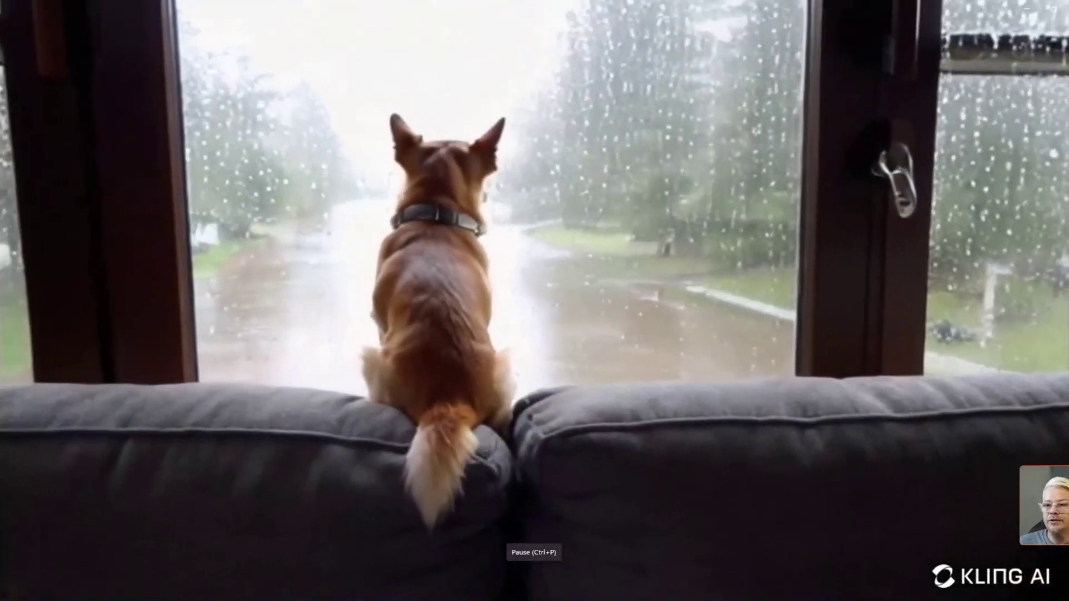